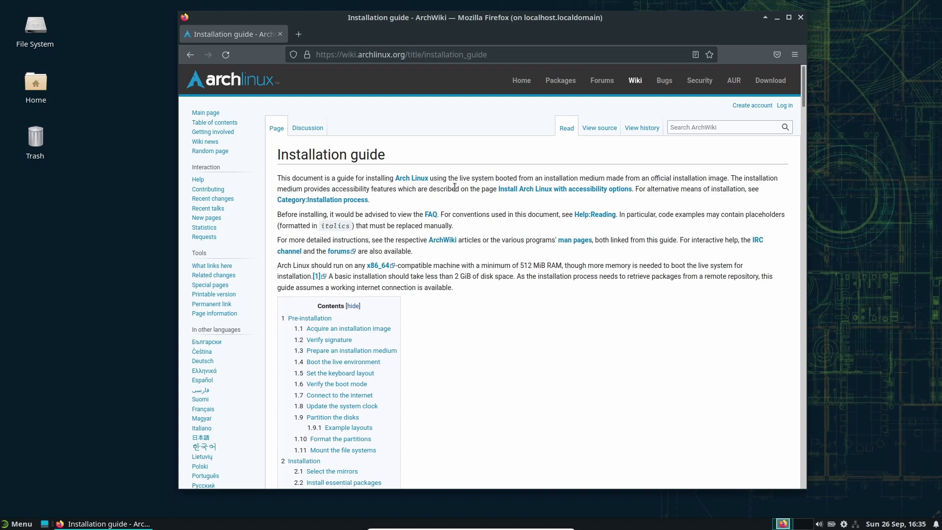
Scroll the ArchWiki Installation guide down to its Reboot and Post-installation sections
scroll(518, 322, down, 15)
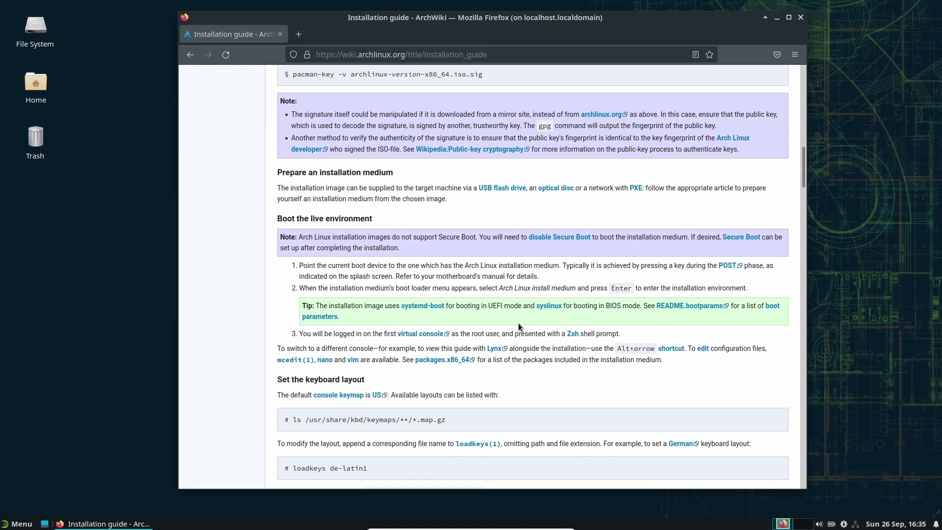
scroll(518, 322, down, 10)
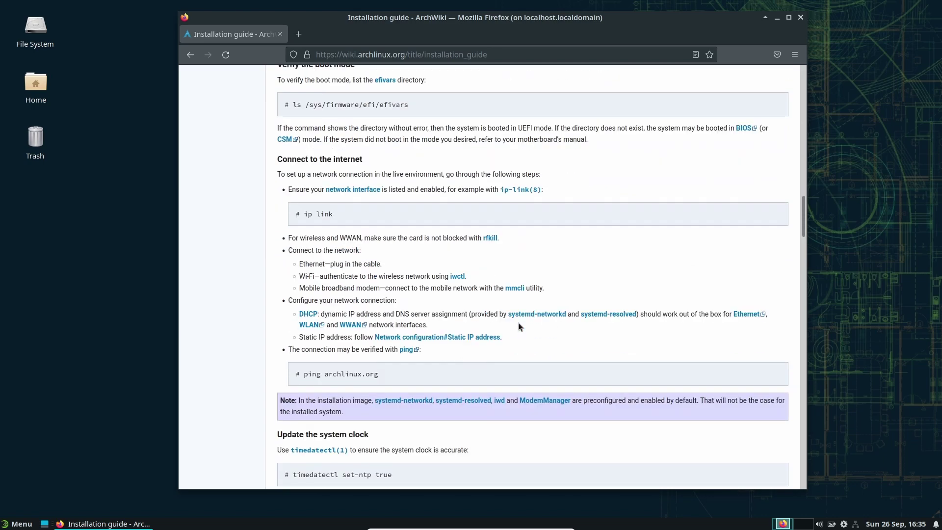
scroll(518, 322, down, 12)
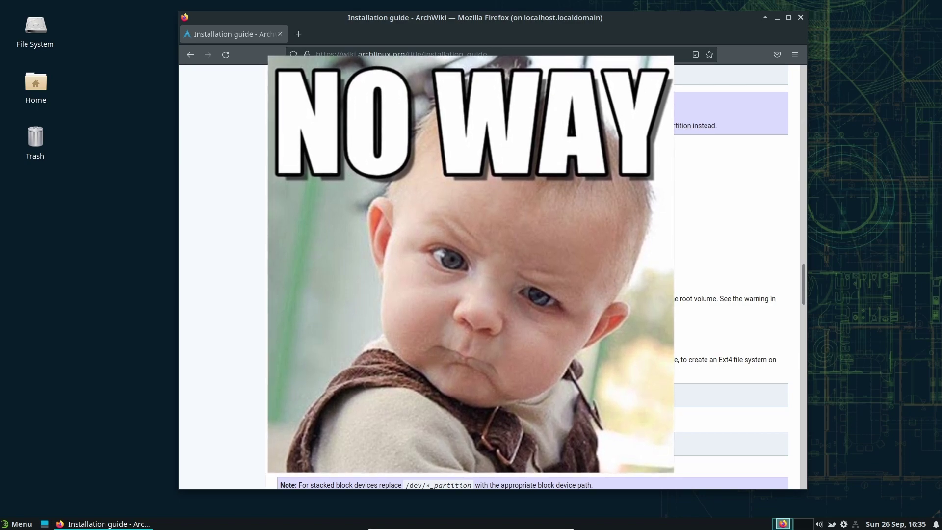
scroll(524, 318, up, 20)
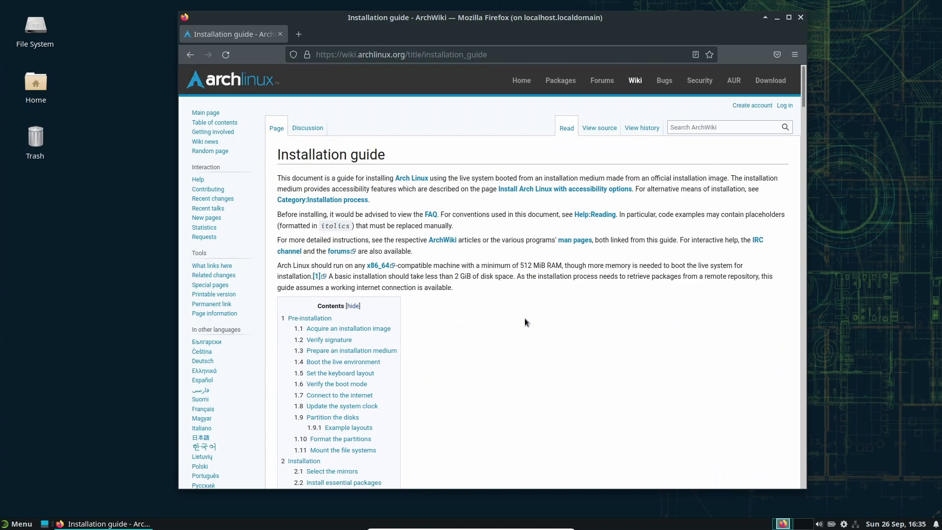
scroll(525, 317, down, 20)
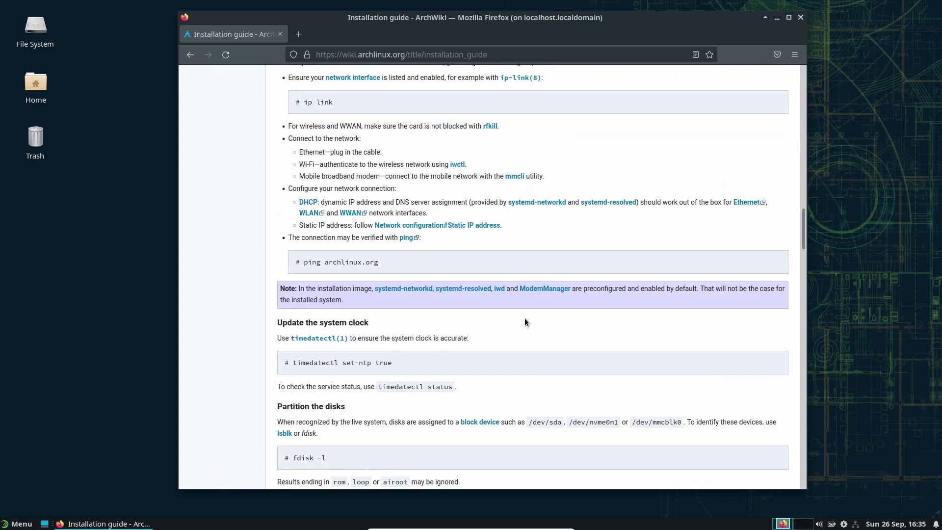
scroll(525, 318, down, 20)
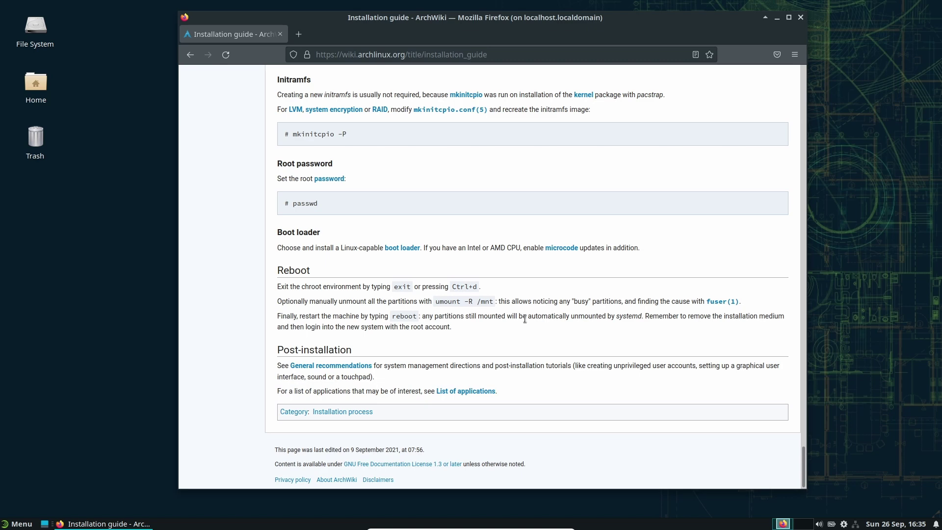
Launch Terminal Emulator from the Favorites menu and drag it to the screen centre
click(20, 524)
click(34, 457)
click(36, 319)
click(473, 365)
drag(291, 243, 534, 130)
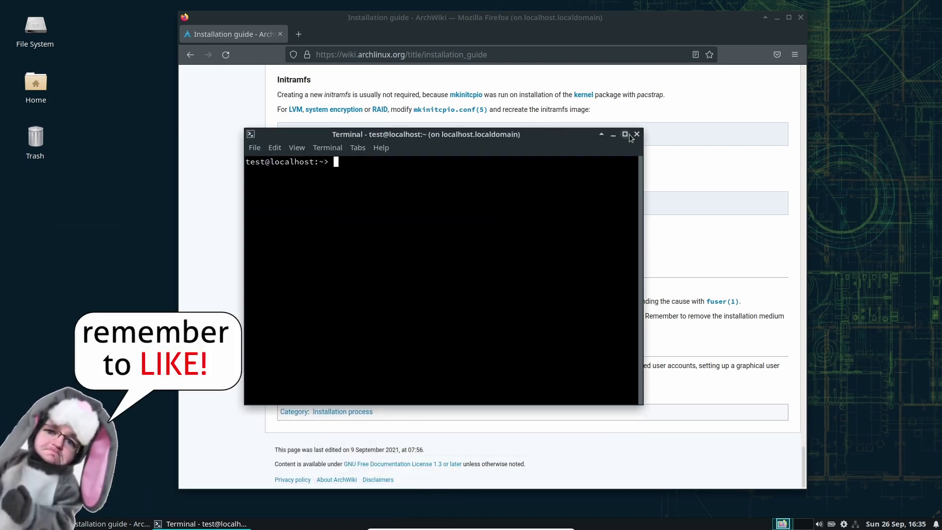
Look at text consoles tty4 and tty6, then return to the desktop with Ctrl+Alt+F7
key(ctrl+alt+F4)
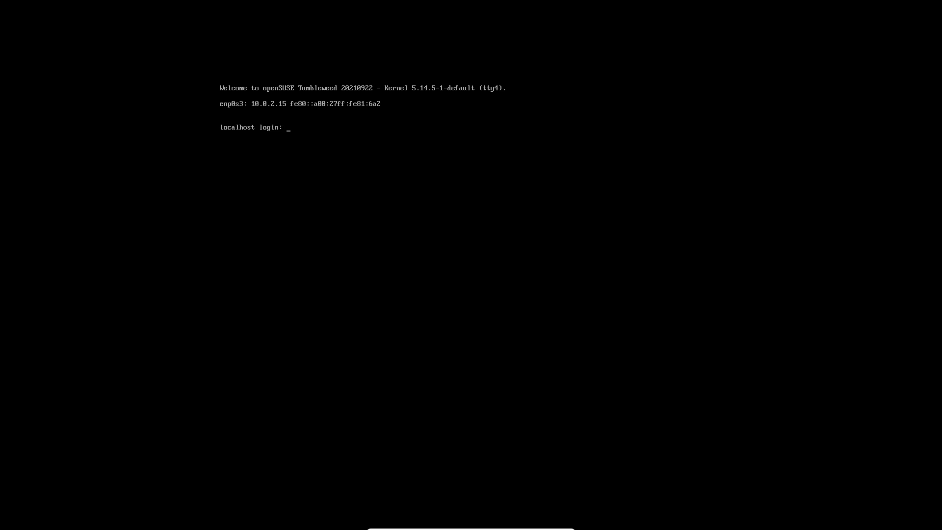
key(ctrl+alt+F6)
key(ctrl+alt+F7)
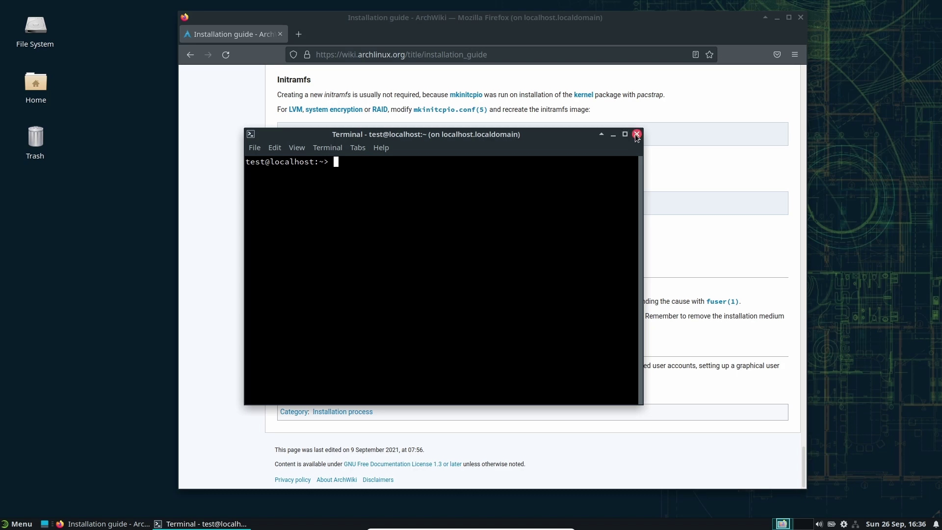
Close Terminal and Firefox, restart from the Whisker menu, and boot Installation from the boot menu
click(636, 135)
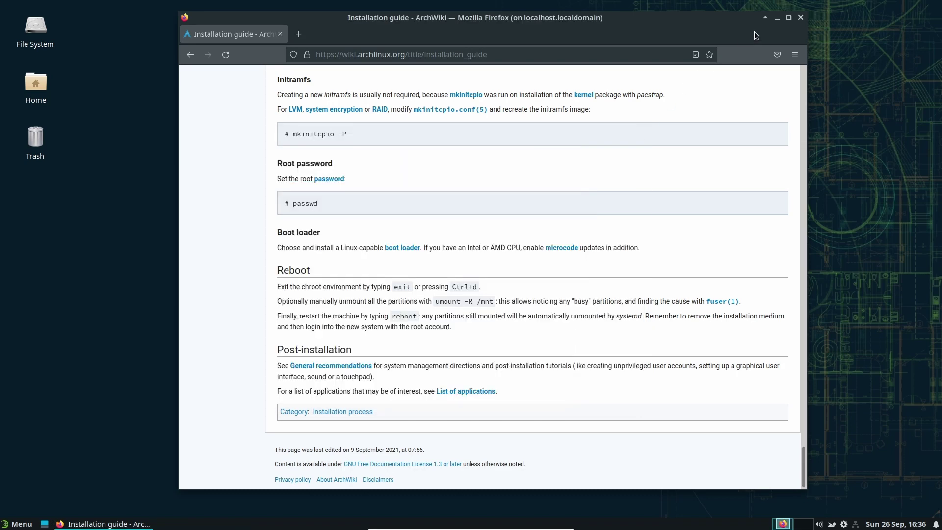
click(800, 18)
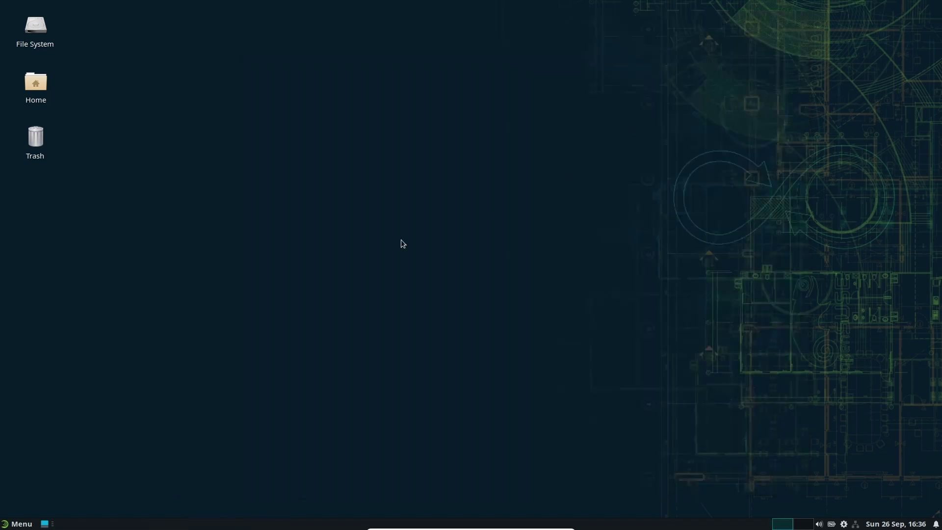
click(15, 522)
click(208, 280)
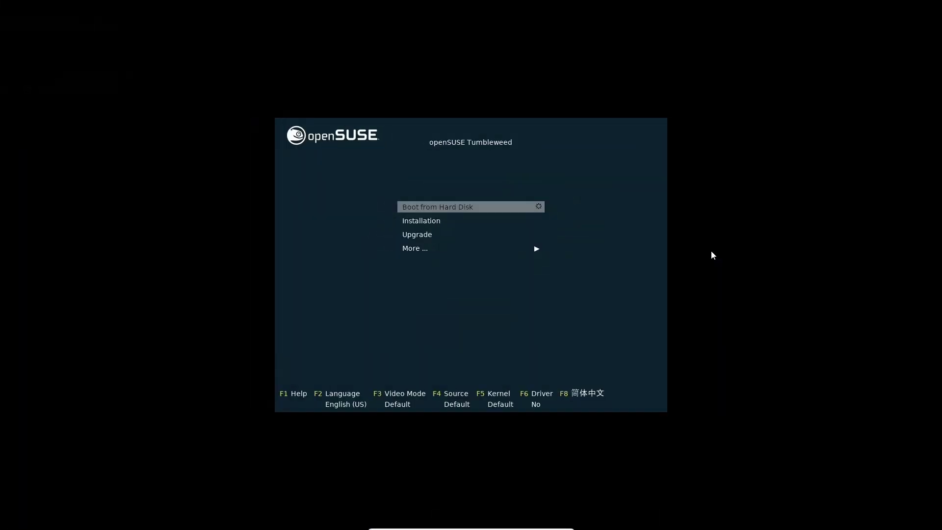
key(Down)
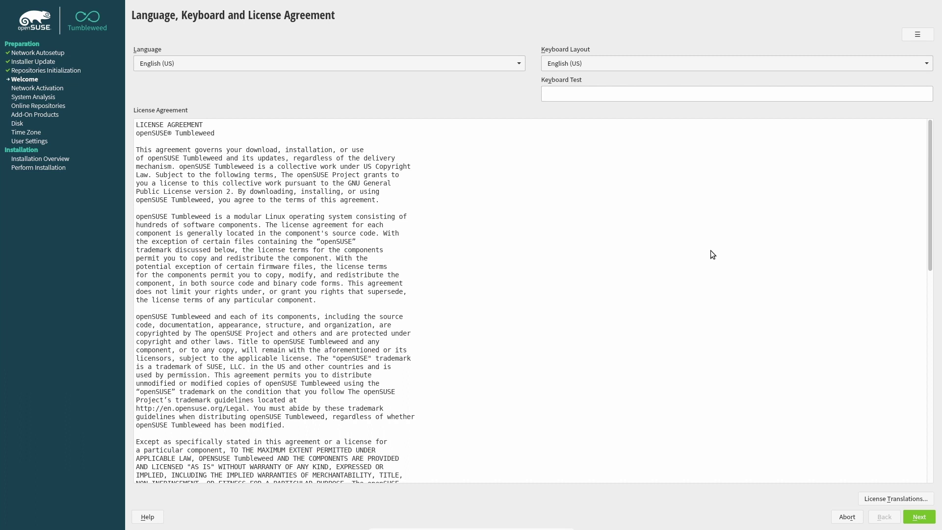
Choose the Danish keyboard layout and continue past the language and licence page
click(543, 63)
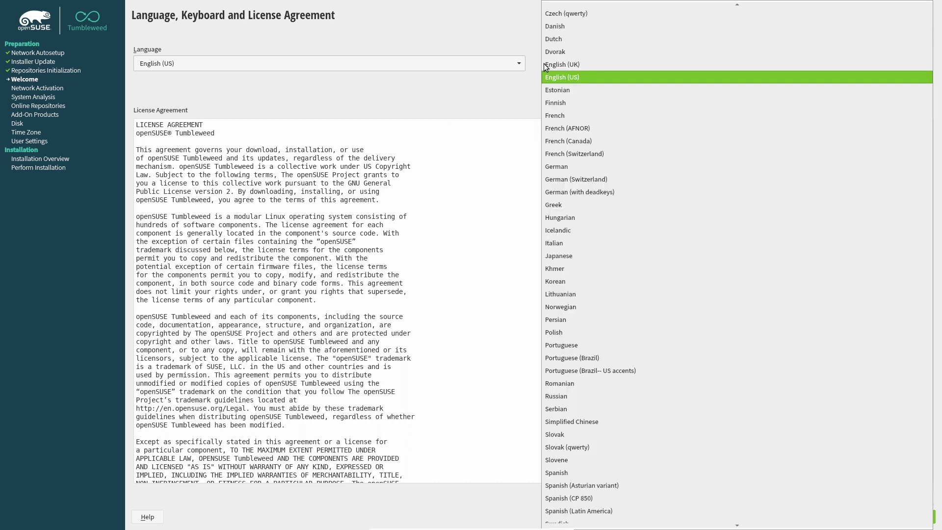
click(564, 26)
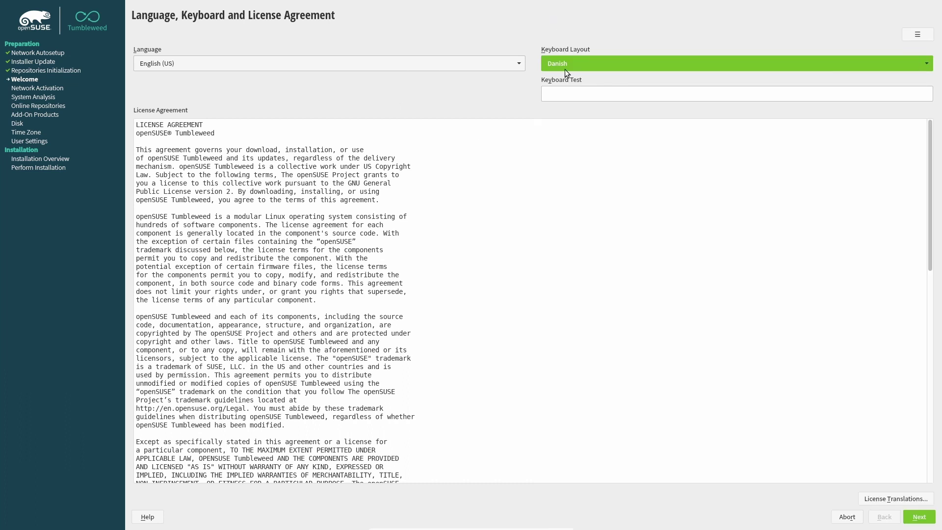
click(919, 516)
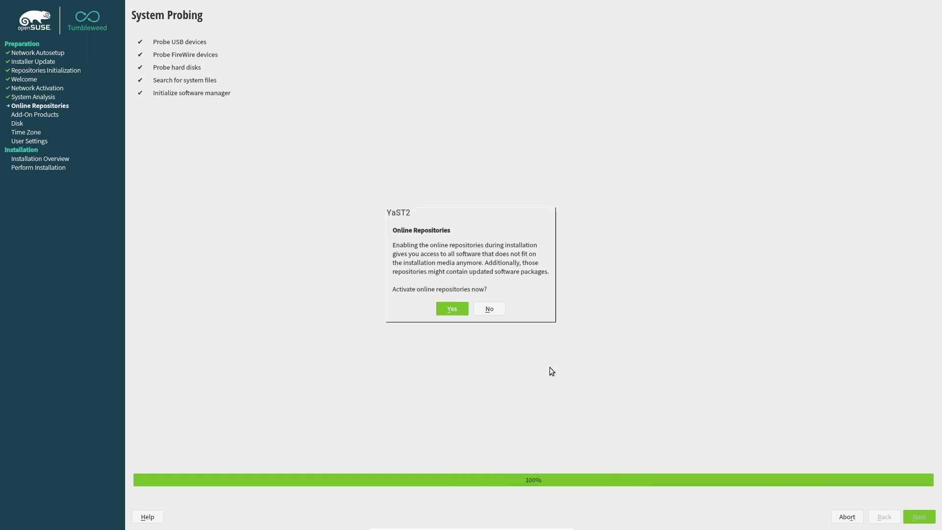
Enable online repositories, keeping Main Update, OSS and NON-OSS checked
click(452, 309)
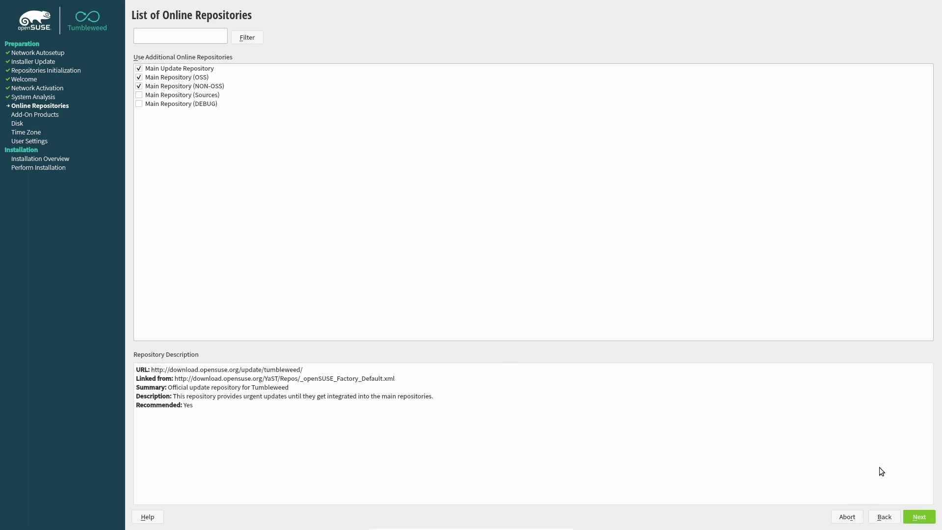
click(918, 517)
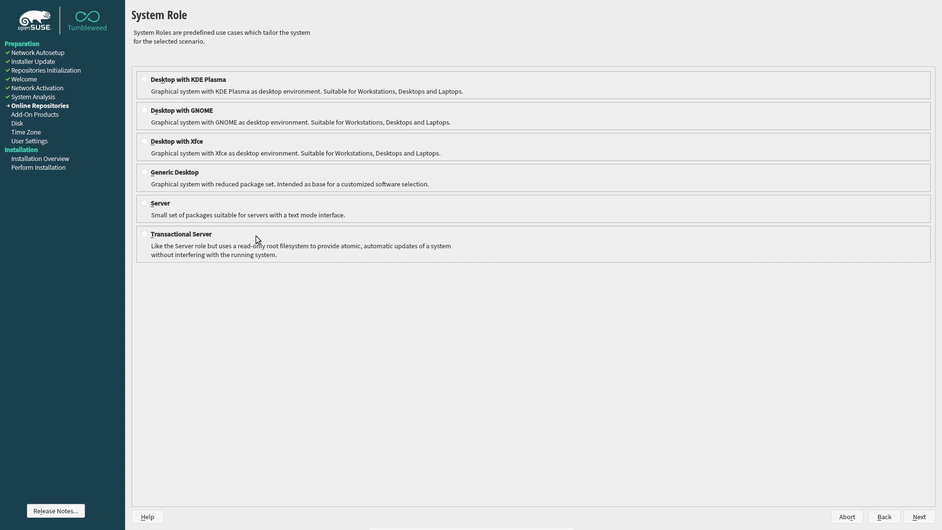
Pick the text-mode Server system role and continue
click(157, 207)
click(917, 518)
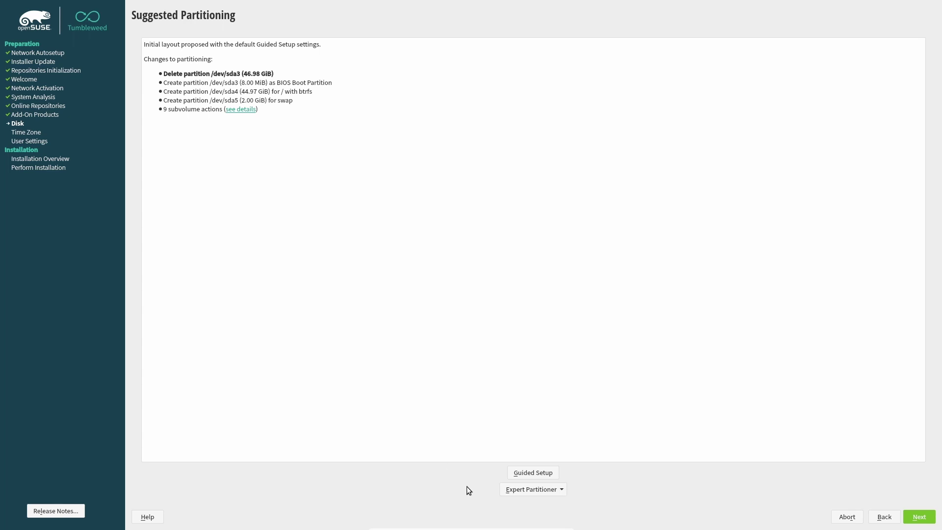
Open the Expert Partitioner from existing partitions and select sda3 on disk sda
click(507, 491)
click(517, 511)
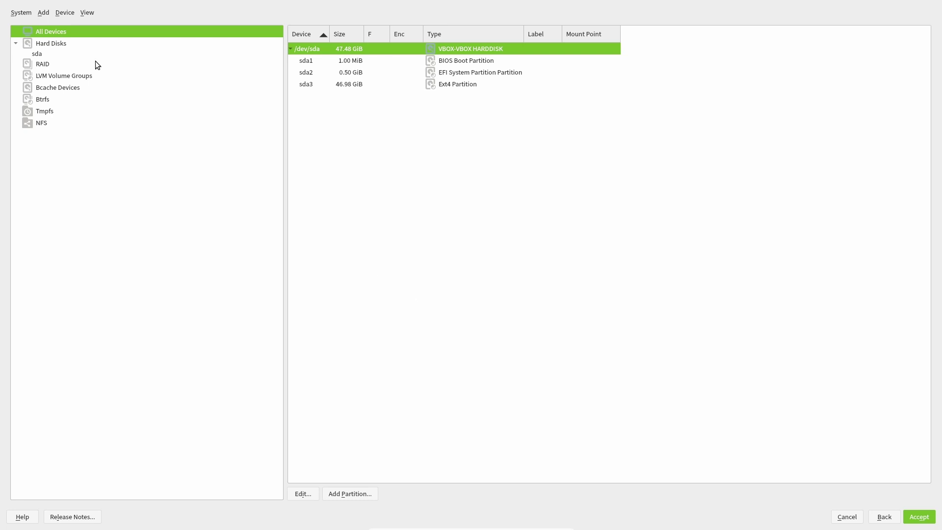
click(76, 52)
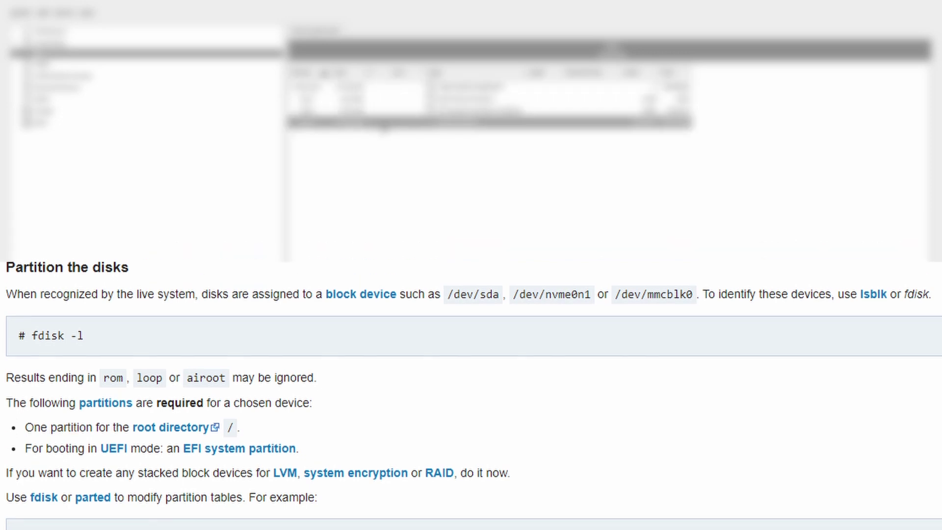
click(383, 123)
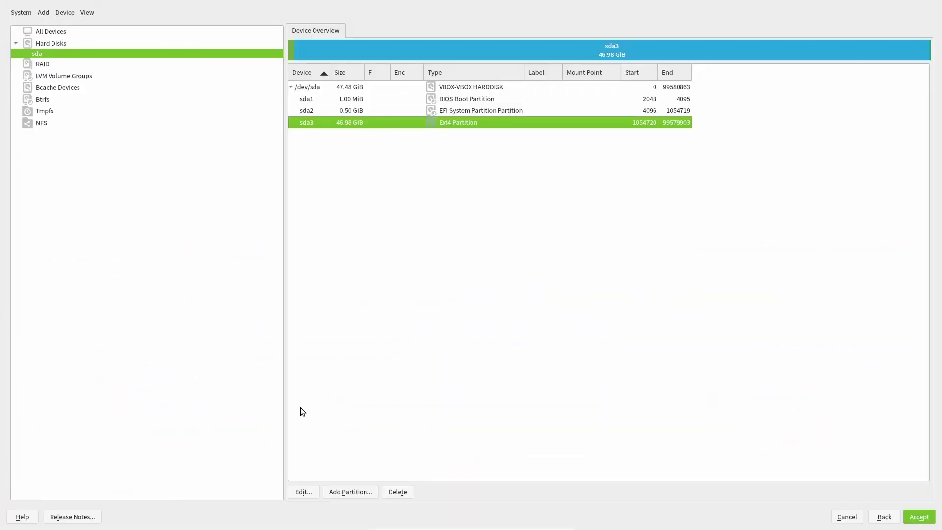
Format sda3 as Ext4 mounted at /, then accept the layout despite the boot warning
click(304, 492)
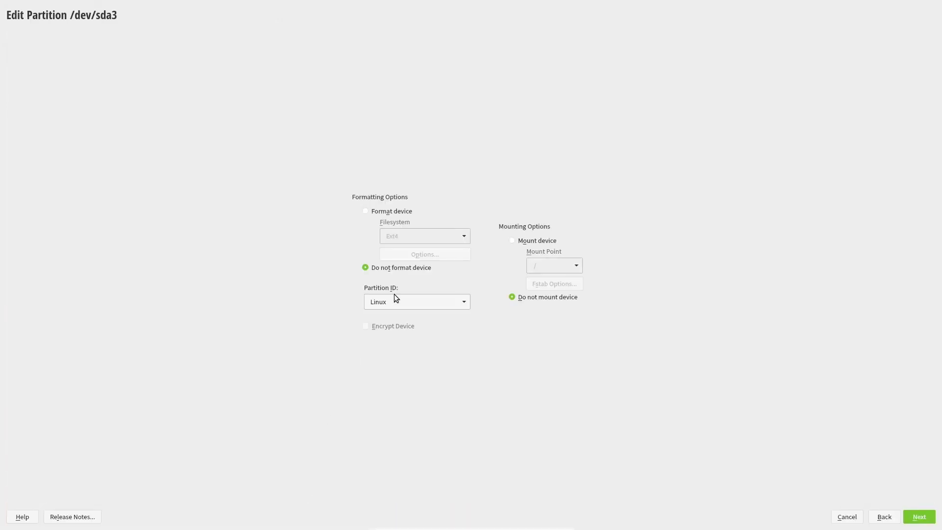
click(390, 212)
click(459, 238)
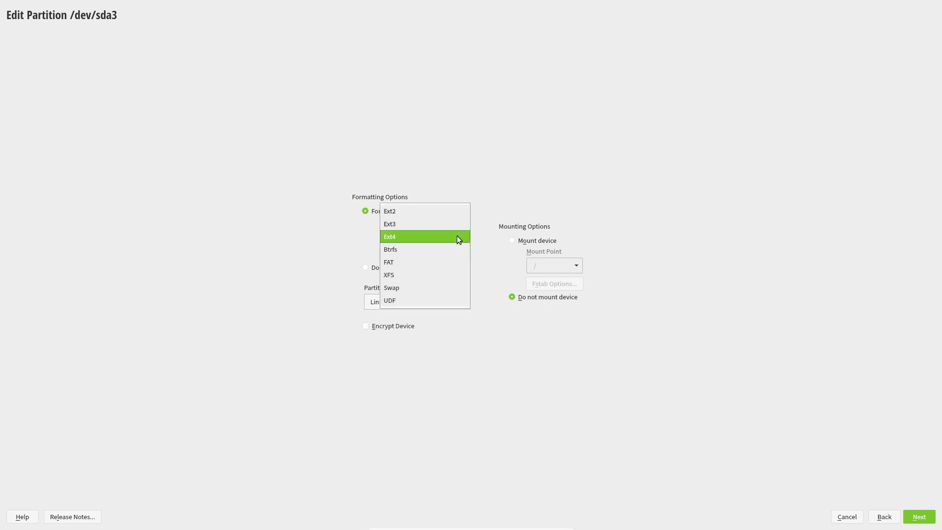
click(454, 236)
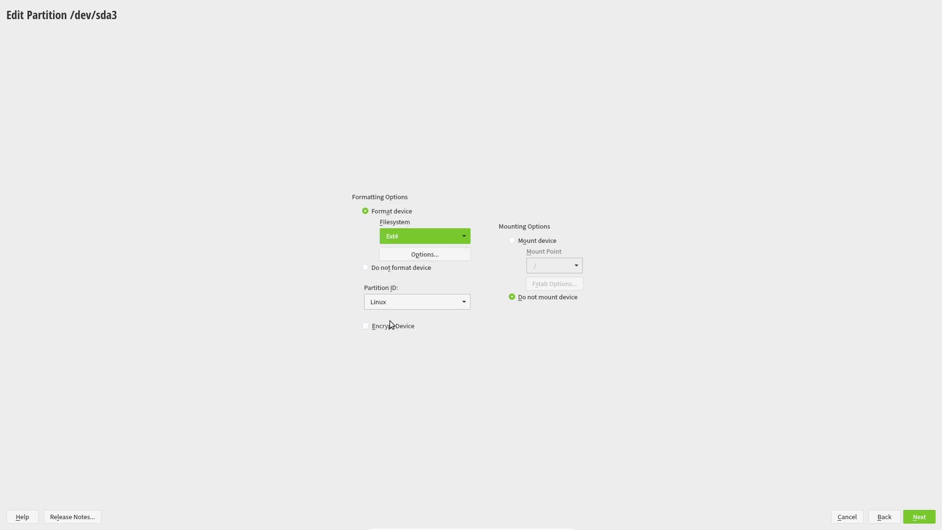
click(555, 242)
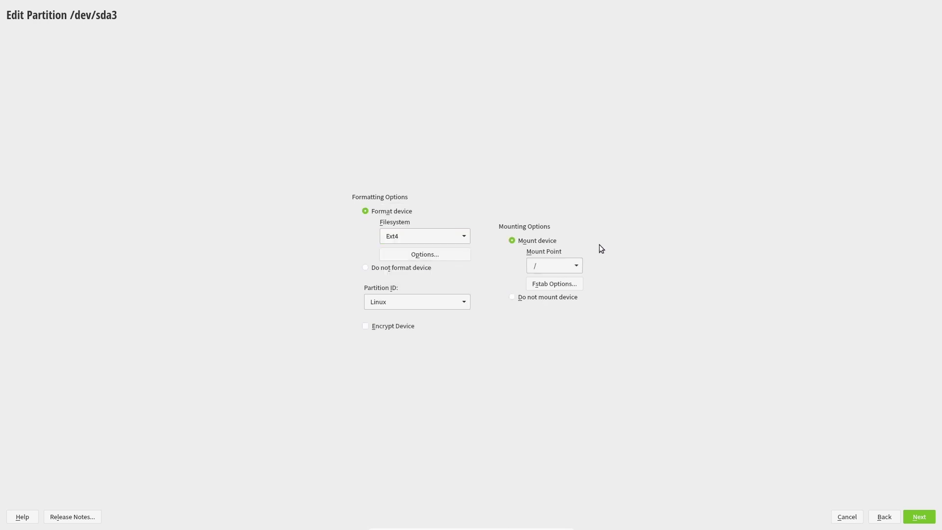
click(918, 516)
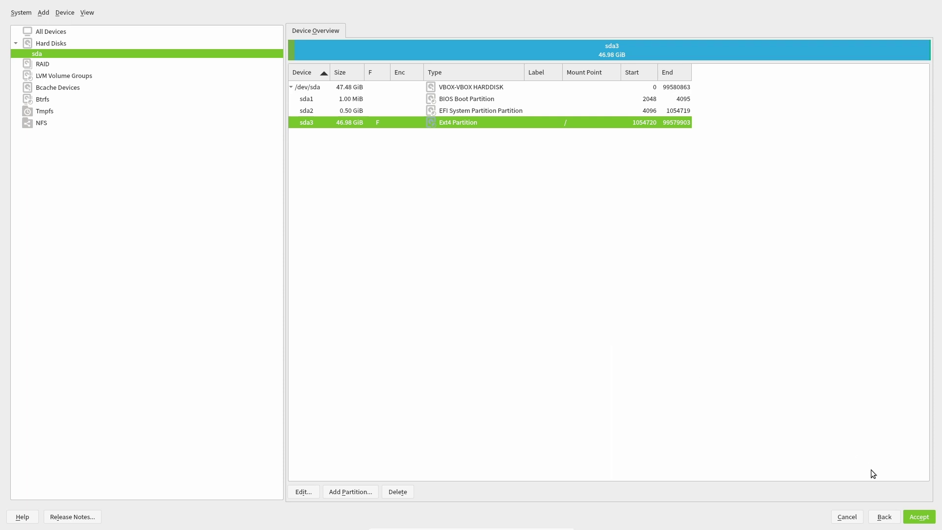
click(919, 518)
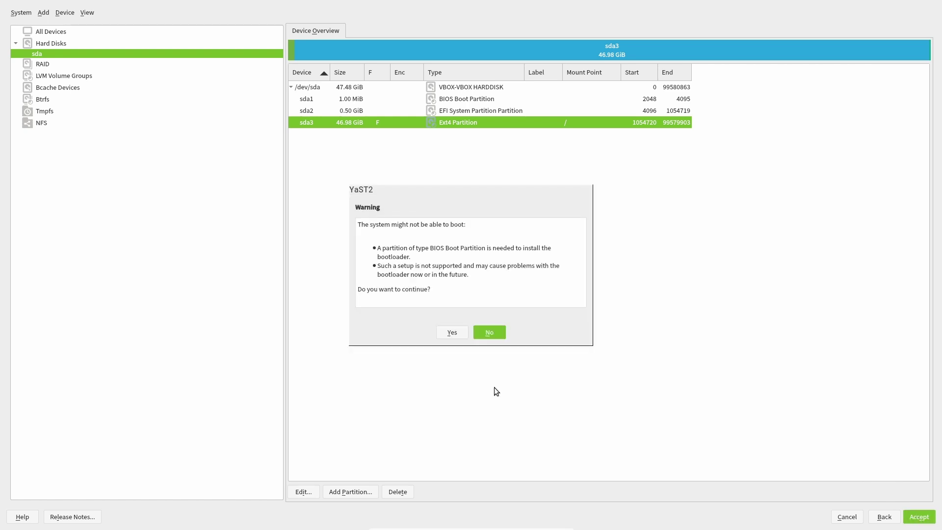
click(457, 337)
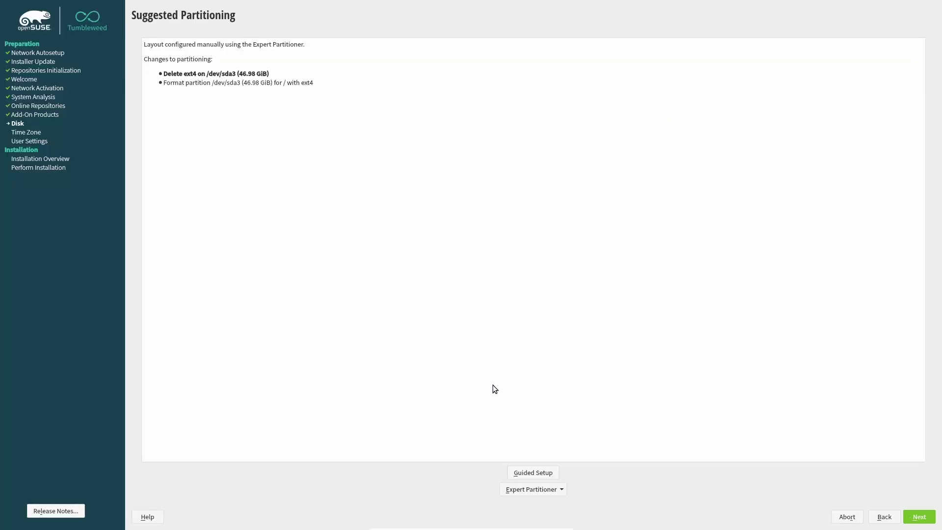
Set the time zone to Europe / Denmark on the Clock and Time Zone page
click(917, 519)
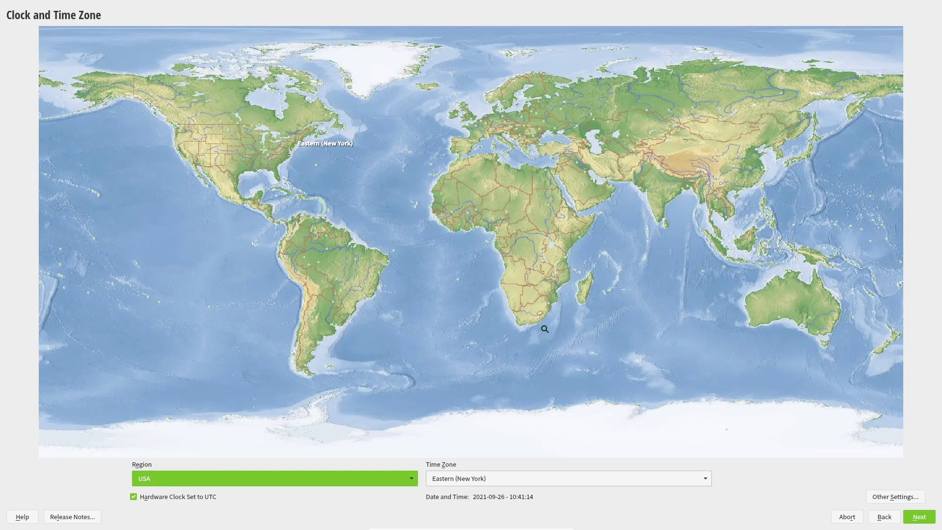
click(501, 114)
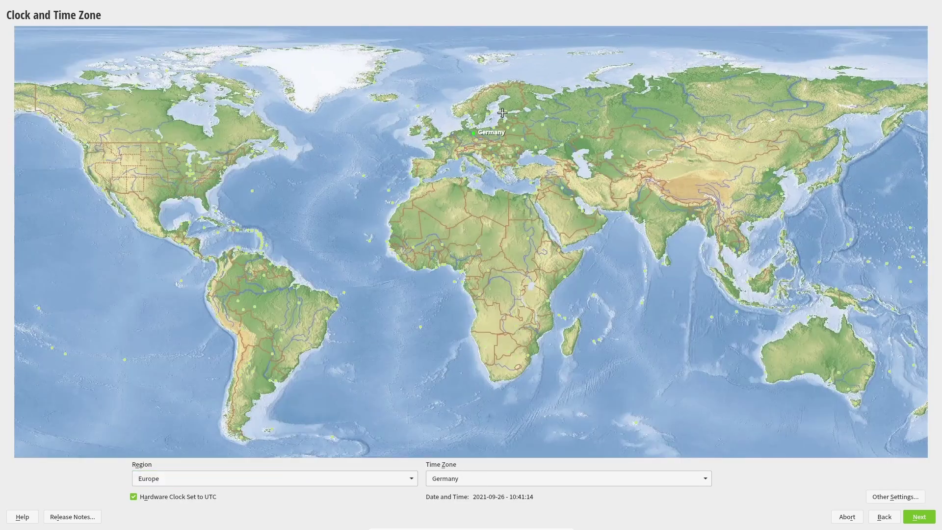
click(470, 125)
click(910, 518)
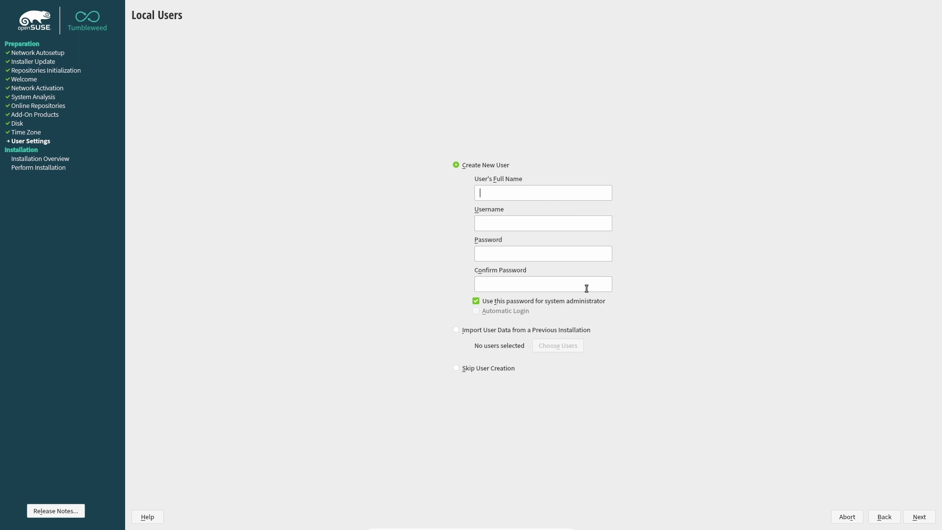
Enter the user's full name and password, correcting a typo in the confirmation field
text(test)
click(543, 259)
text(123456)
key(Tab)
text(12)
key(BackSpace)
key(BackSpace)
text(123456)
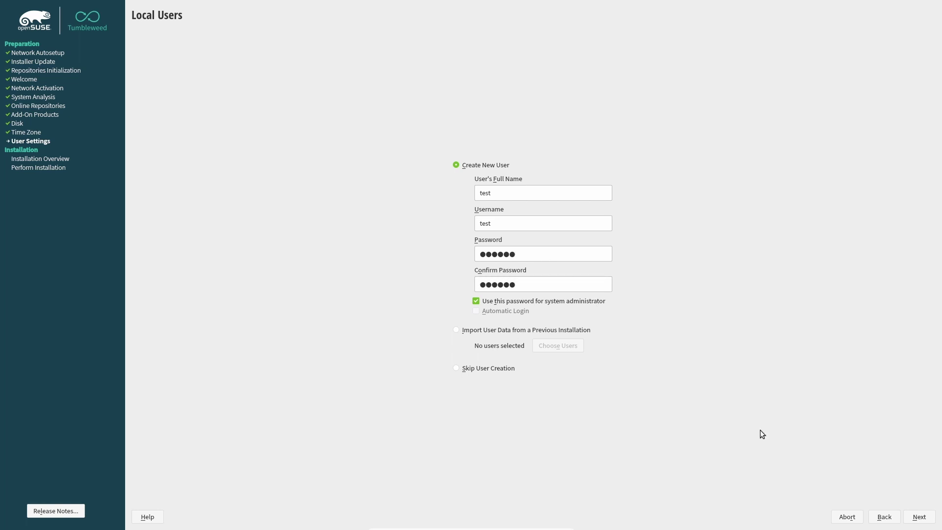
Submit the user details and accept the 'password is too simple' warning
click(921, 513)
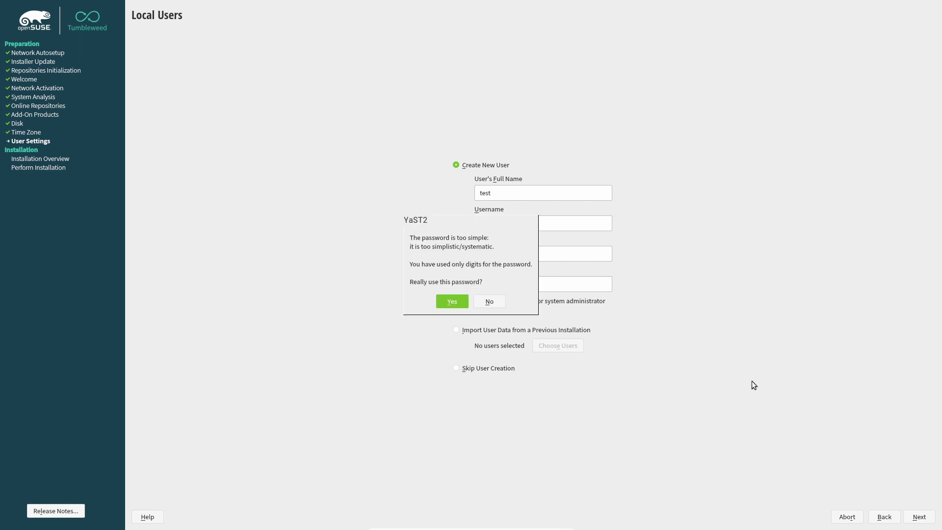
click(452, 301)
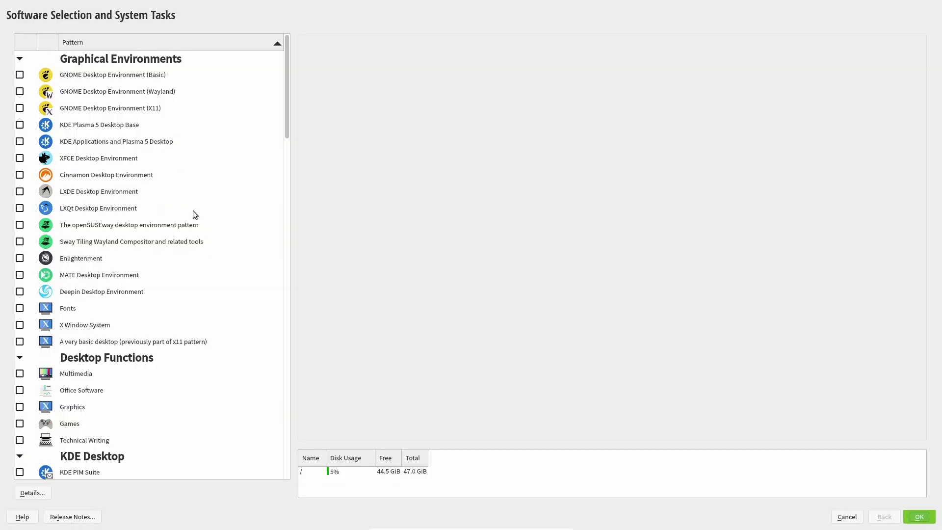
Deselect the YaST Server Utilities and YaST Base Utilities patterns after reading their descriptions
scroll(194, 219, down, 12)
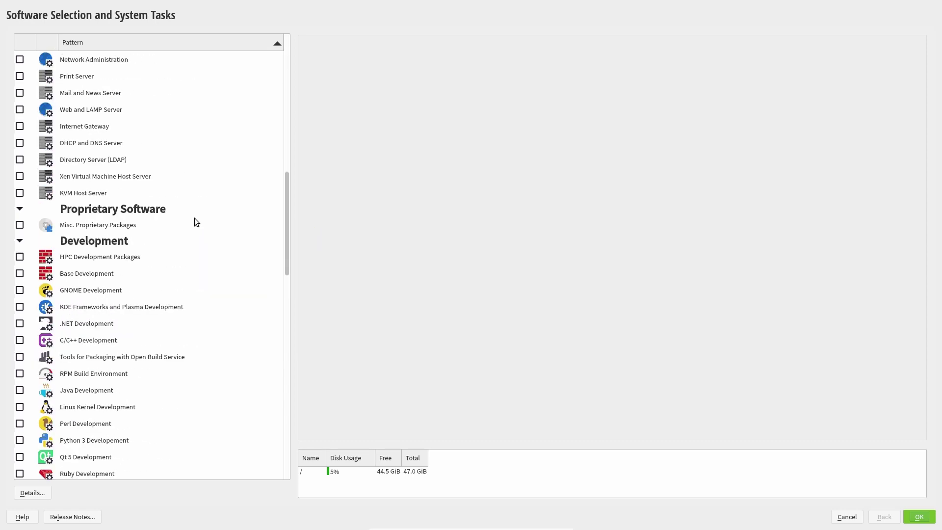
scroll(194, 222, down, 15)
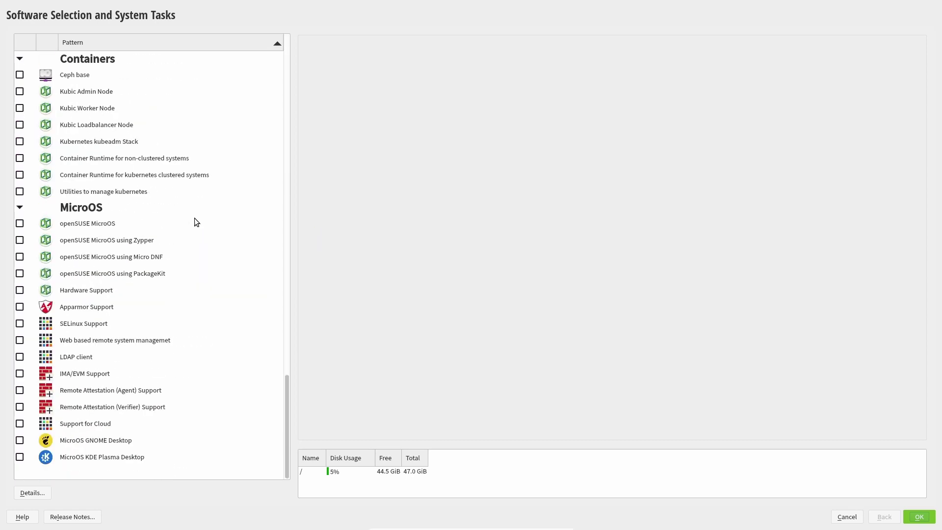
scroll(195, 219, up, 4)
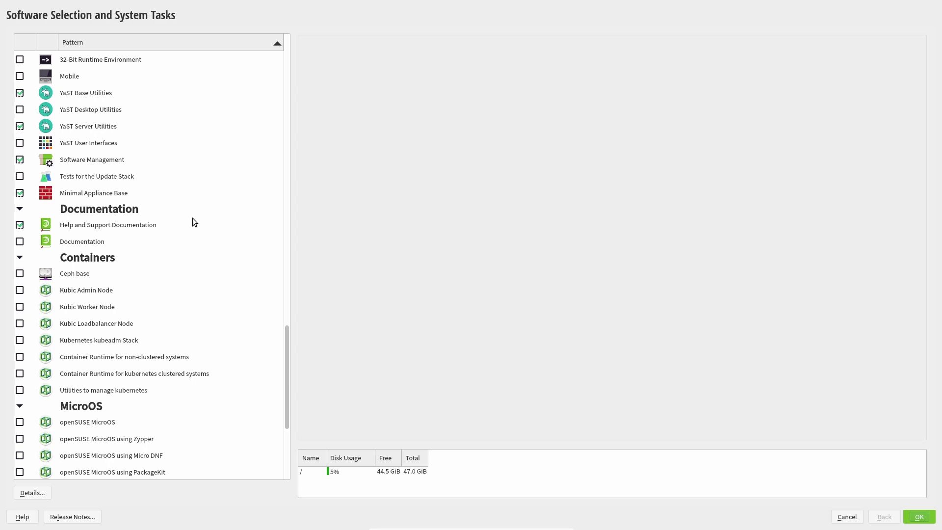
click(86, 165)
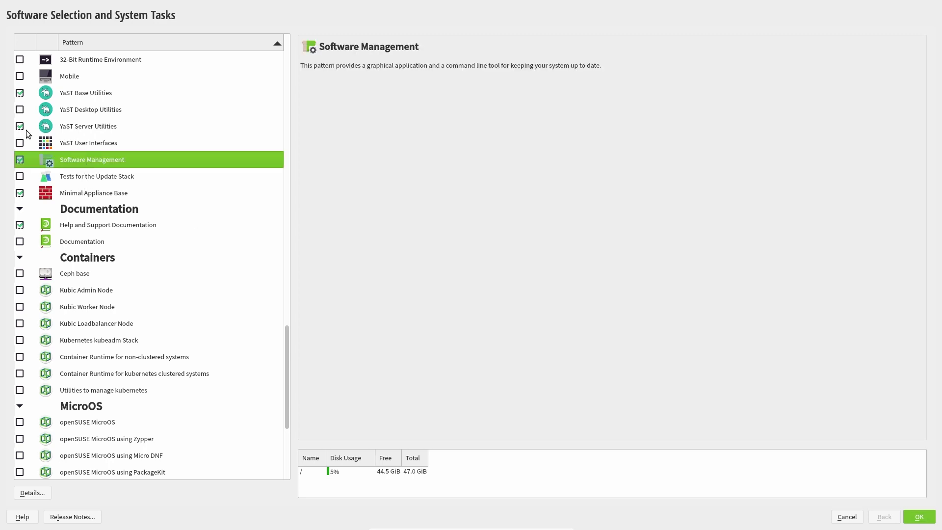
click(95, 127)
click(21, 126)
click(20, 93)
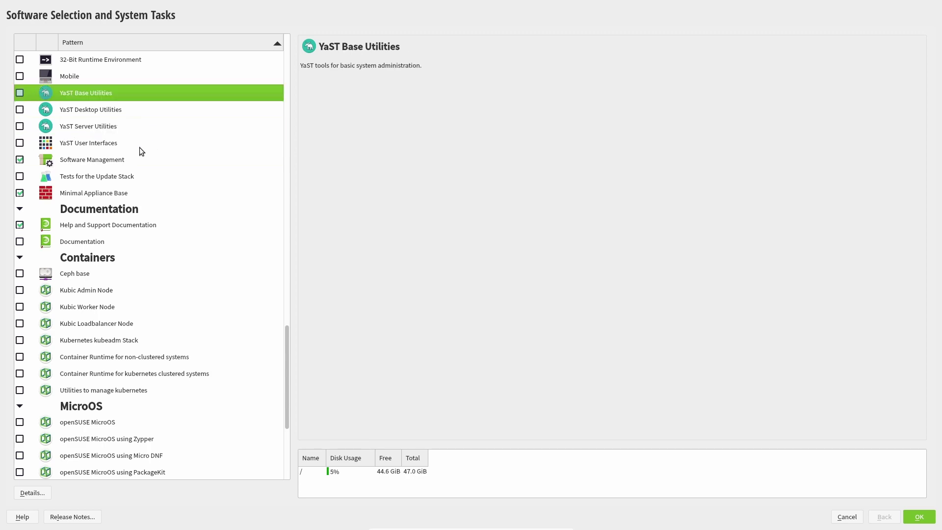
Review the AppArmor and Games pattern descriptions in the pattern list
scroll(140, 147, up, 4)
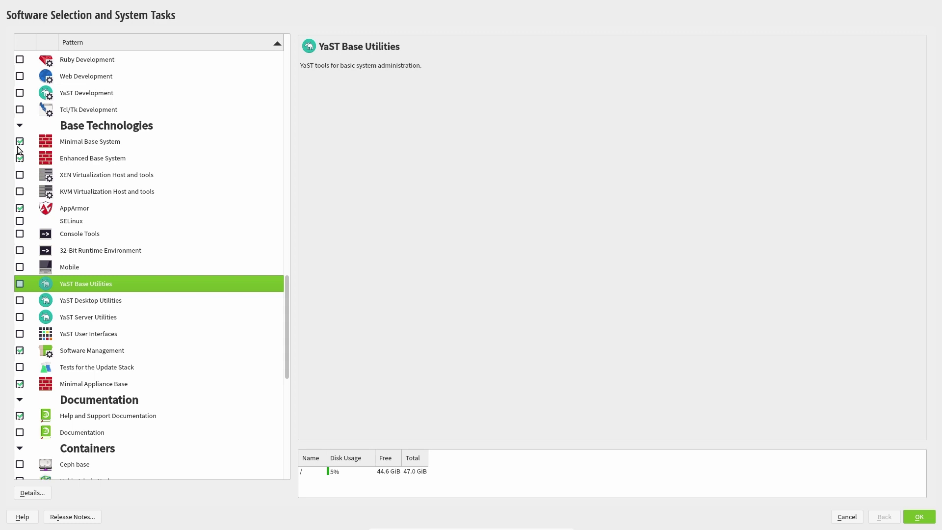
click(75, 207)
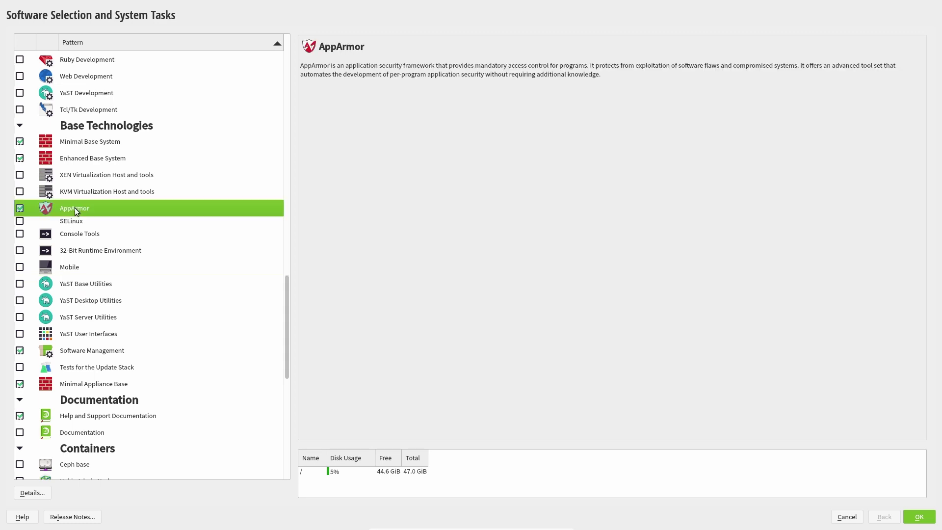
scroll(81, 211, up, 10)
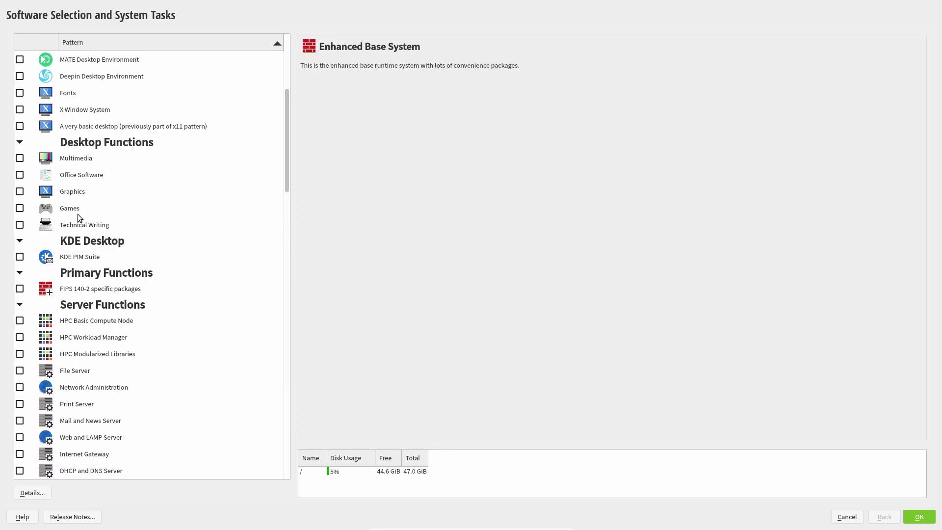
click(78, 214)
scroll(119, 178, up, 5)
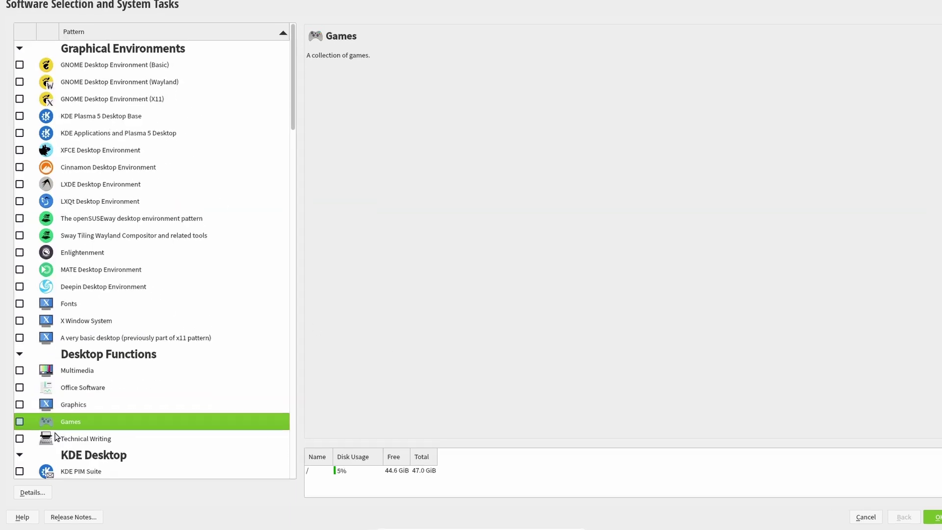
Inspect the AppArmor pattern's packages in the detailed view, including the yast2-apparmor description
click(36, 485)
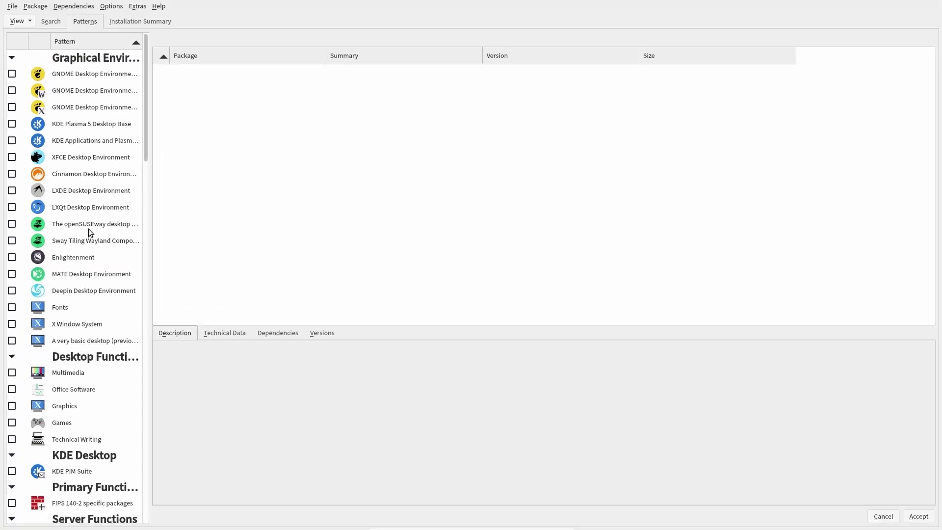
scroll(88, 228, down, 15)
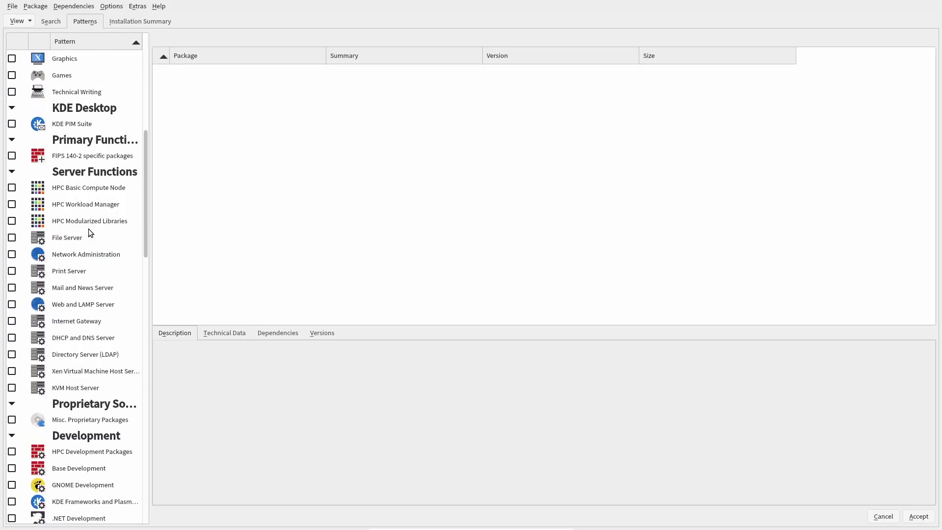
scroll(89, 229, down, 1)
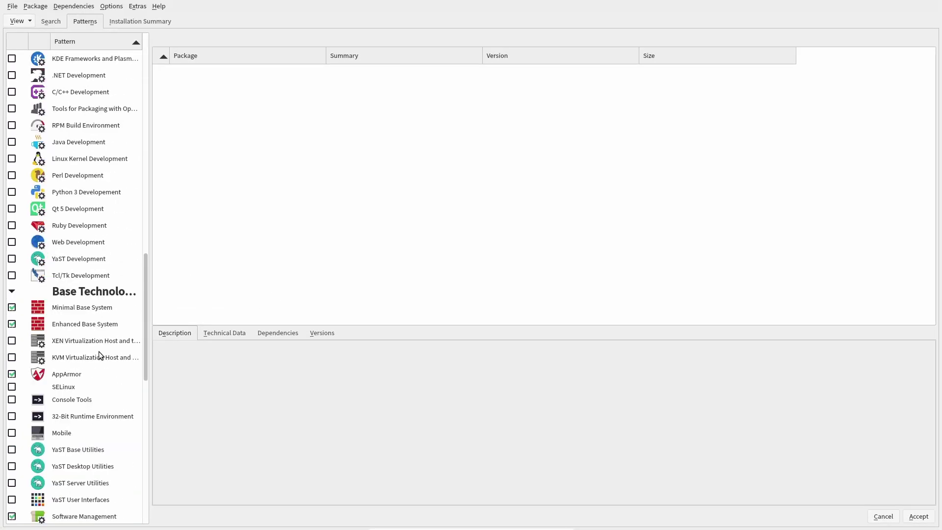
click(71, 373)
scroll(71, 332, down, 4)
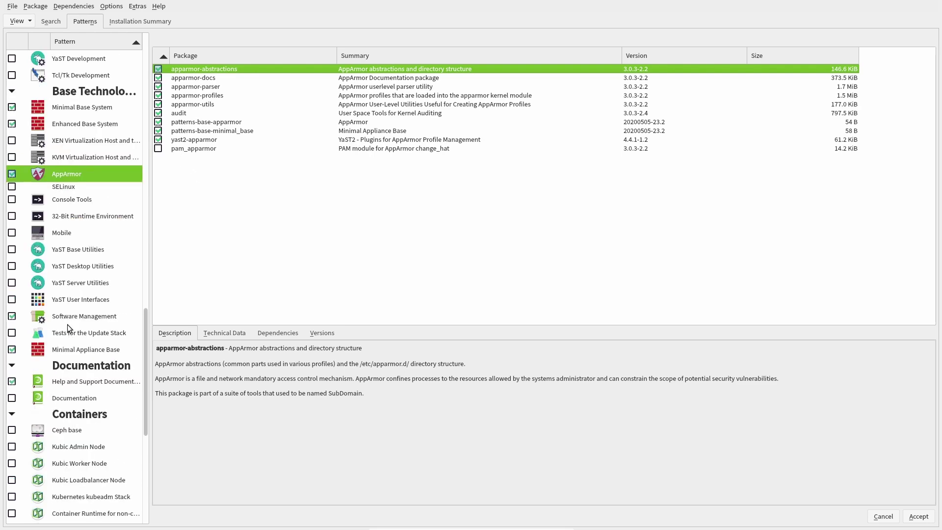
click(159, 140)
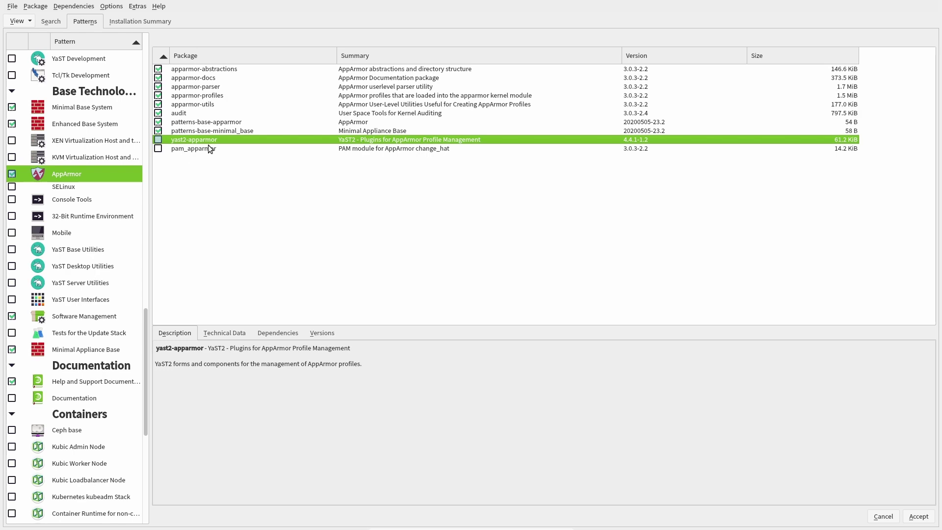
Browse the full package list of the Enhanced Base System pattern
click(83, 126)
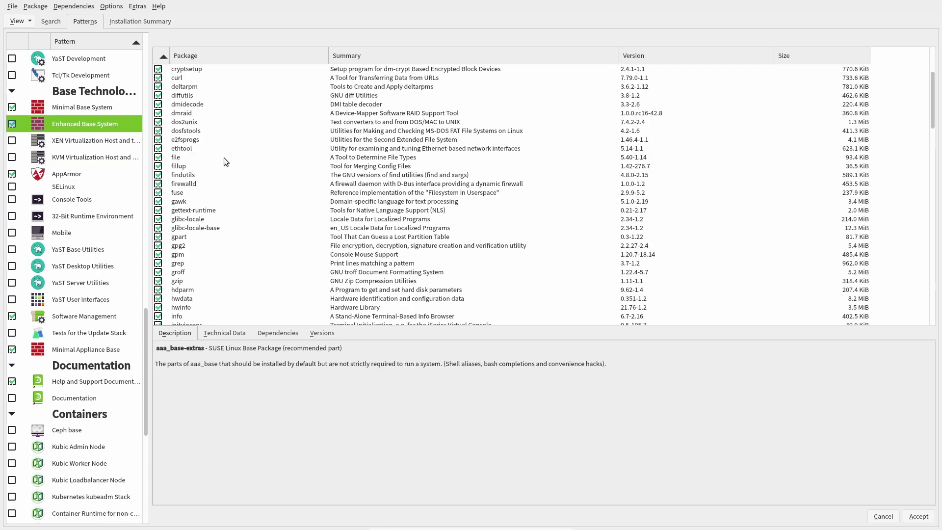
scroll(224, 157, down, 15)
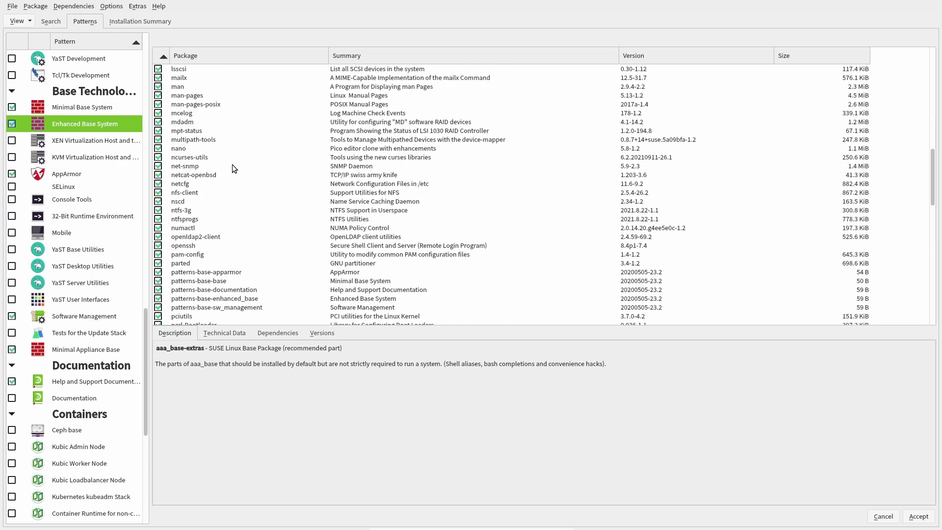
scroll(233, 169, down, 5)
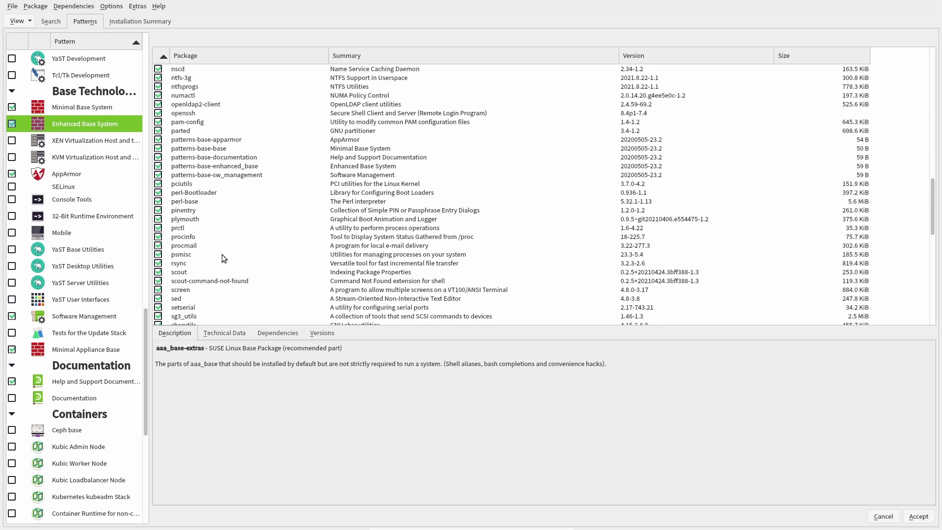
scroll(221, 254, down, 8)
scroll(221, 254, down, 4)
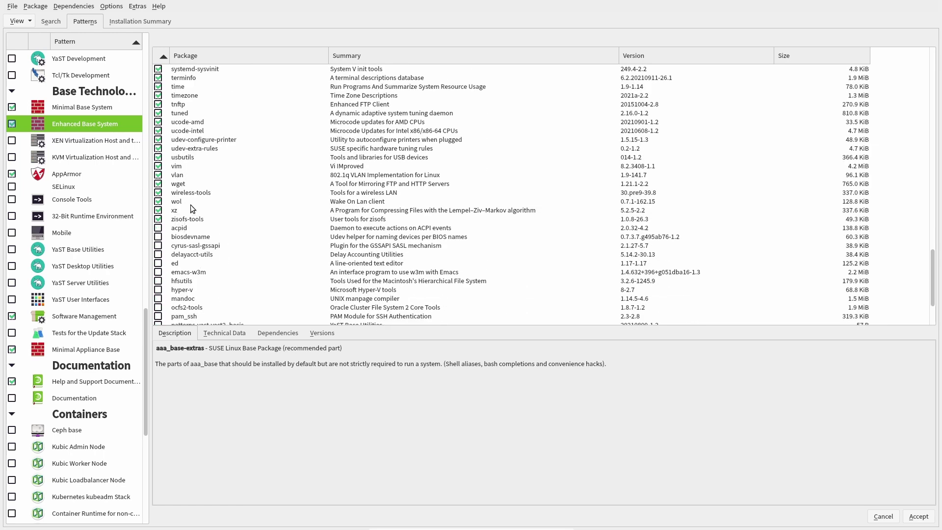
scroll(222, 175, up, 5)
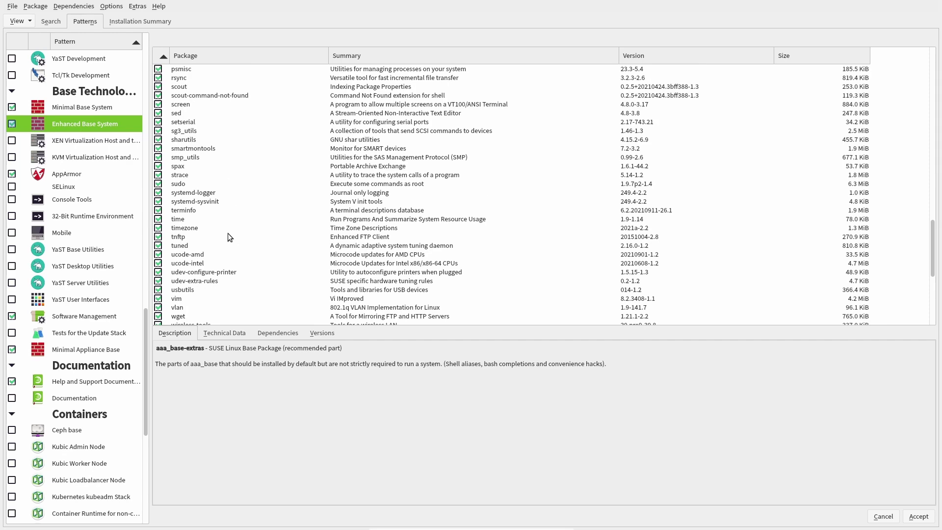
scroll(221, 210, up, 9)
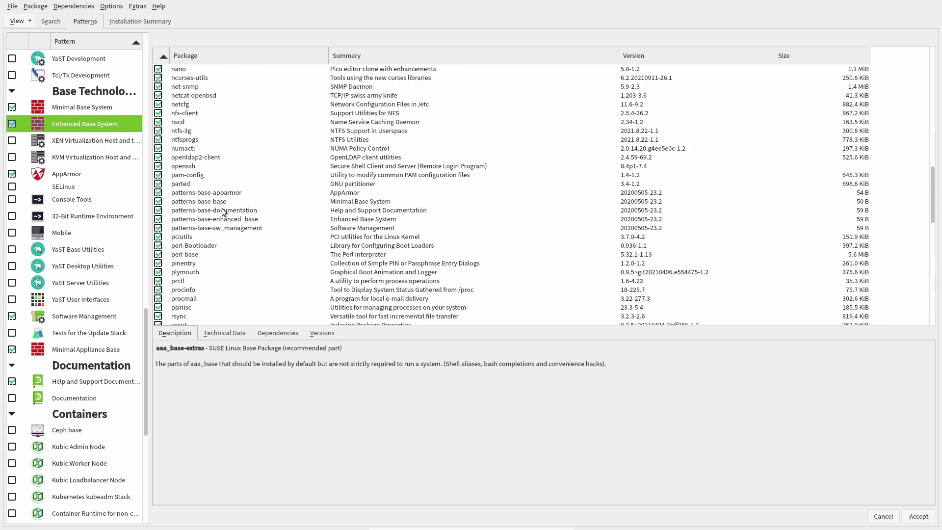
scroll(226, 221, up, 5)
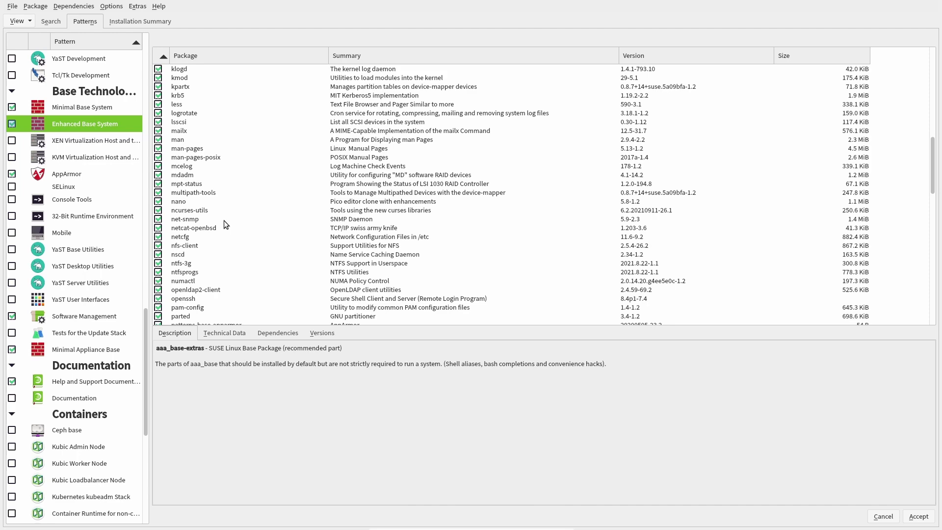
Show and scroll through the minimal base pattern's package list
click(82, 106)
scroll(85, 182, up, 20)
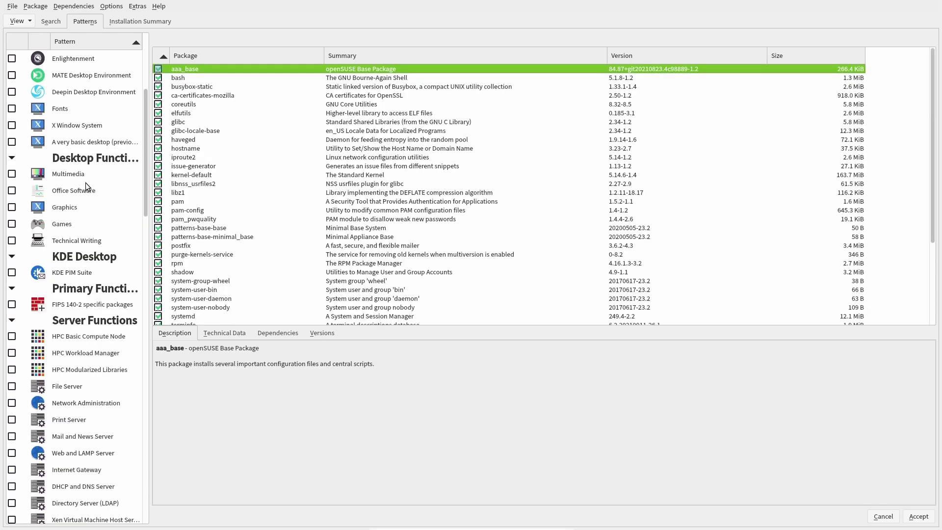
scroll(258, 211, down, 1)
scroll(259, 214, down, 3)
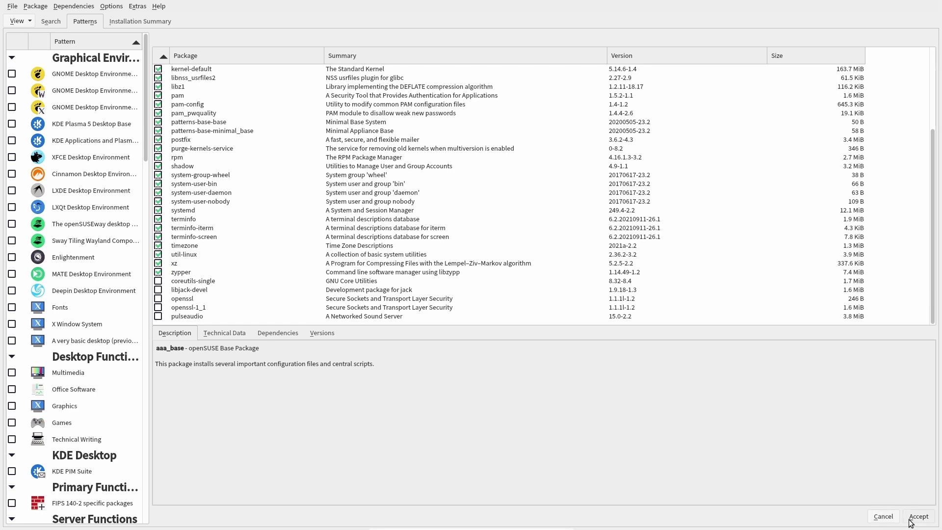
Accept the software selection and approve the automatic package changes in the Changed Packages dialog
click(912, 517)
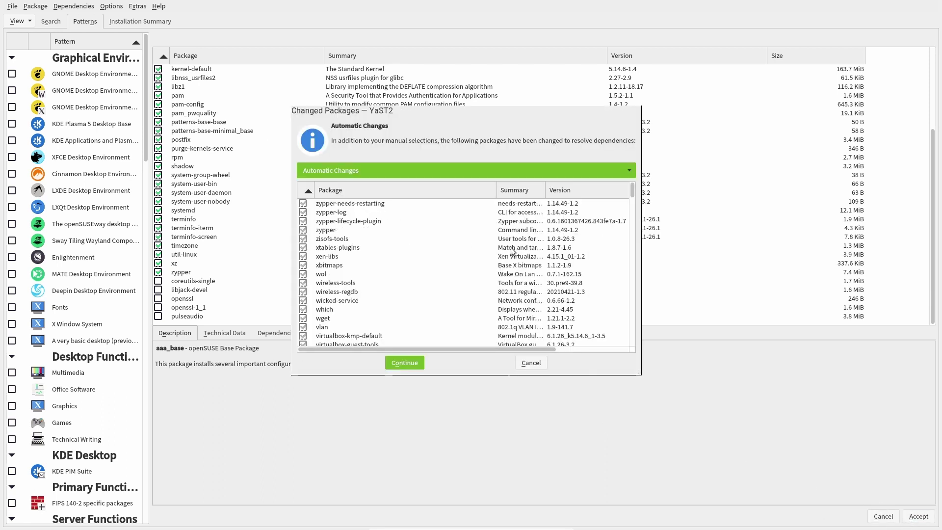
scroll(501, 258, down, 20)
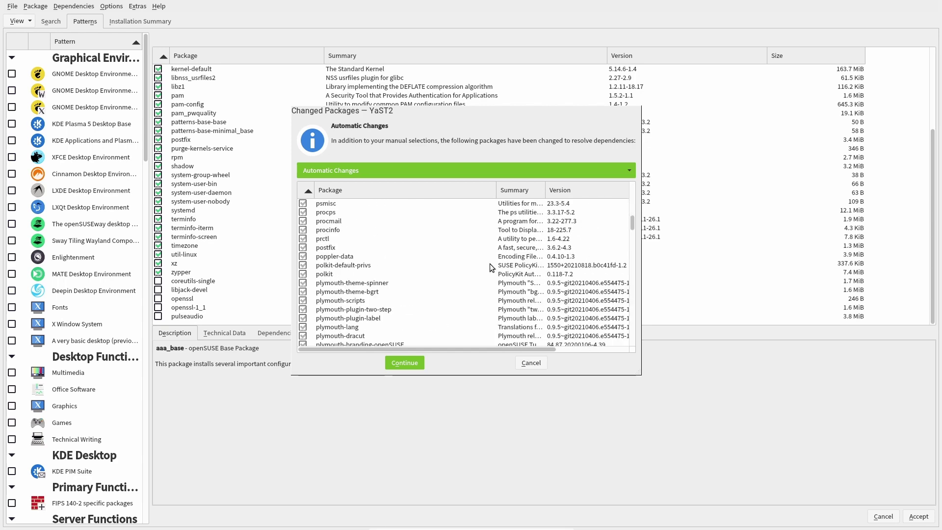
scroll(492, 267, down, 10)
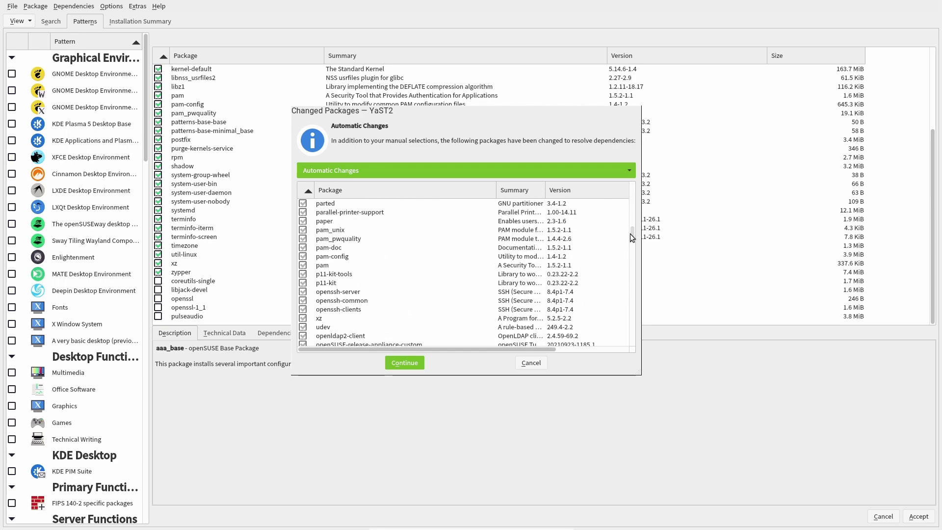
drag(631, 237, 631, 344)
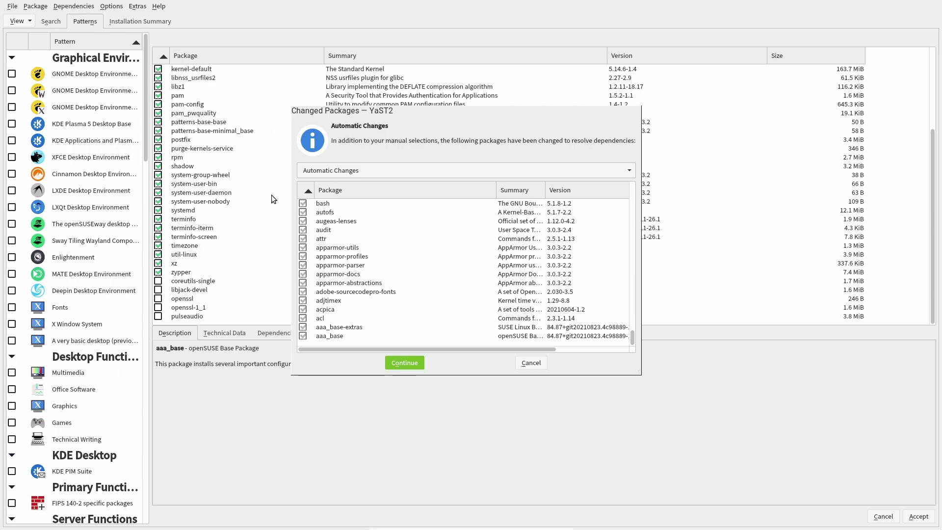
click(399, 366)
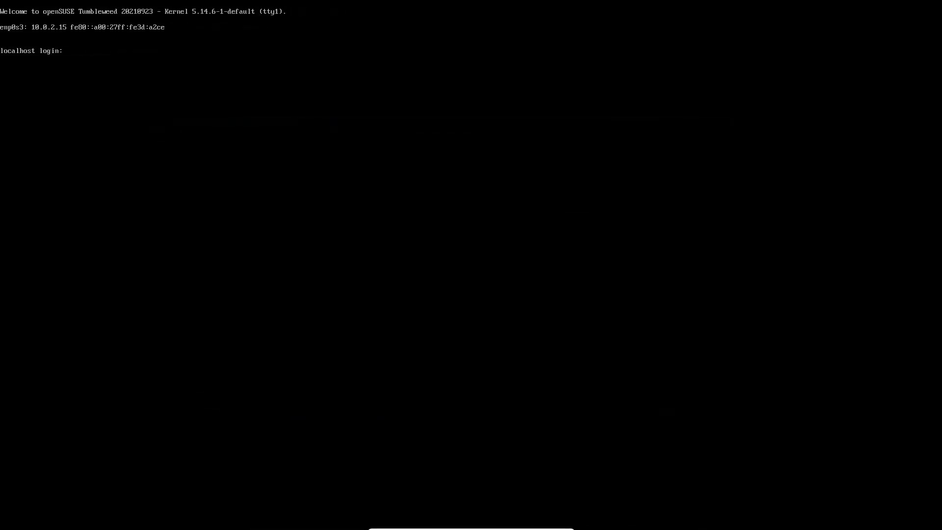
Log in at the console prompt with the user's login name and password
text(test)
key(Return)
text(test)
key(Return)
Enter the htop and top commands at the shell, then type 'base level'
key(Return)
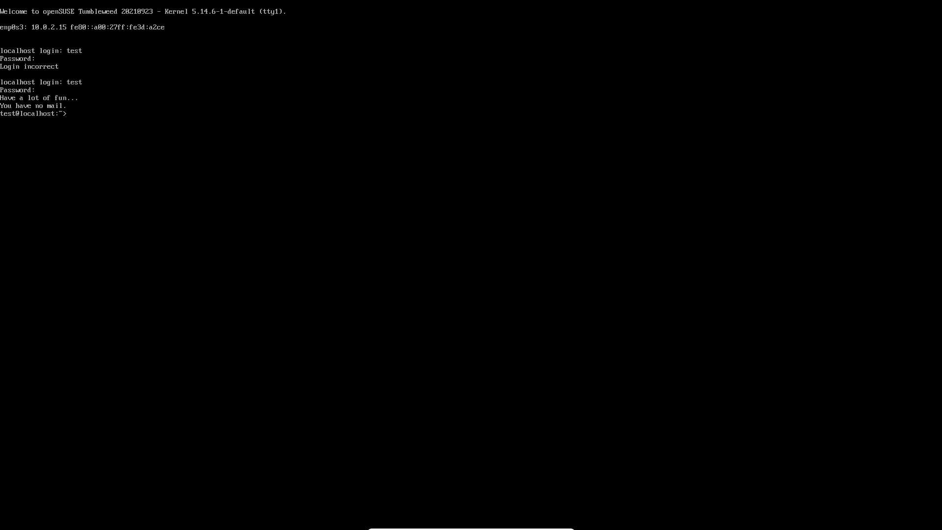
text(htop)
key(Return)
text(top)
key(Return)
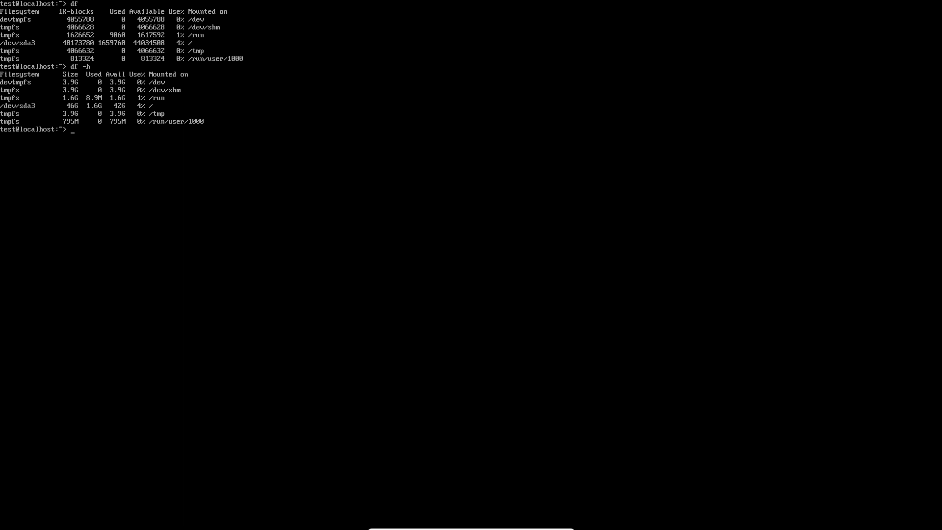
text(base level)
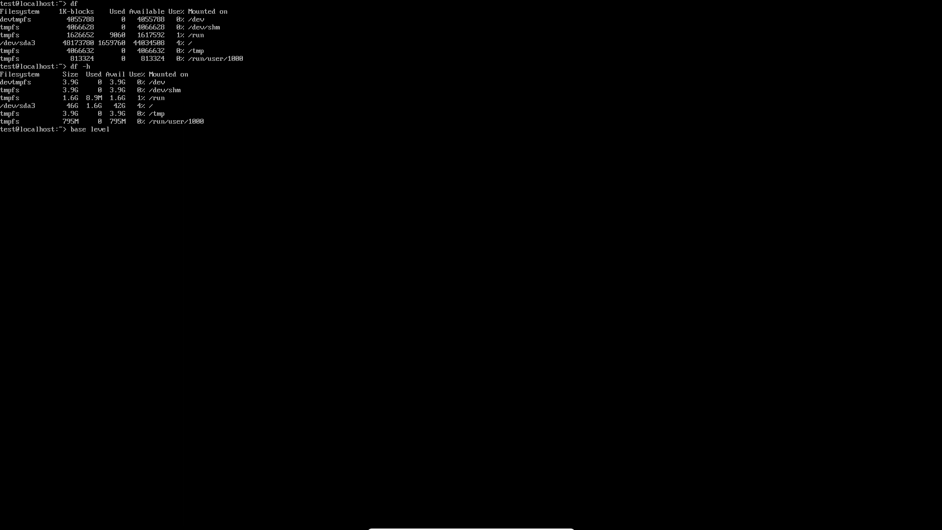